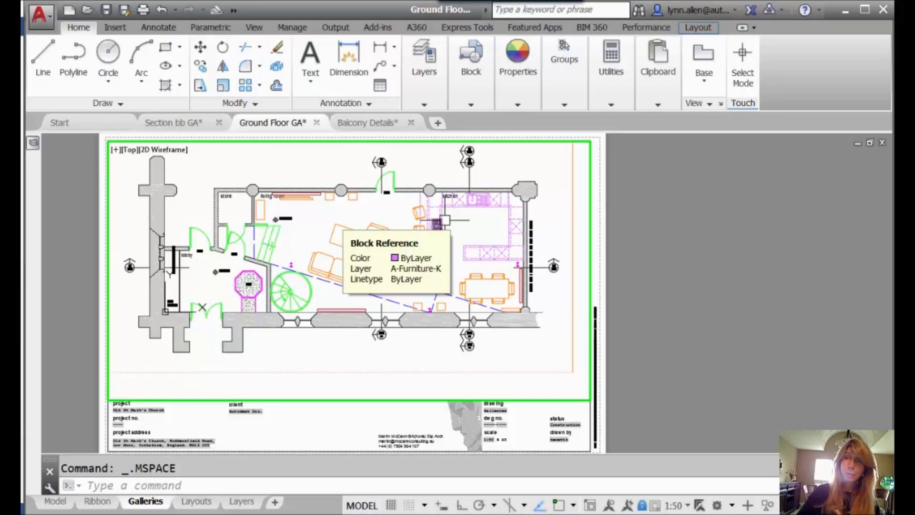
- Insert the Plant - Rubber block from the Insert gallery into the living room
{"action": "left_click", "coordinate": [119, 31]}
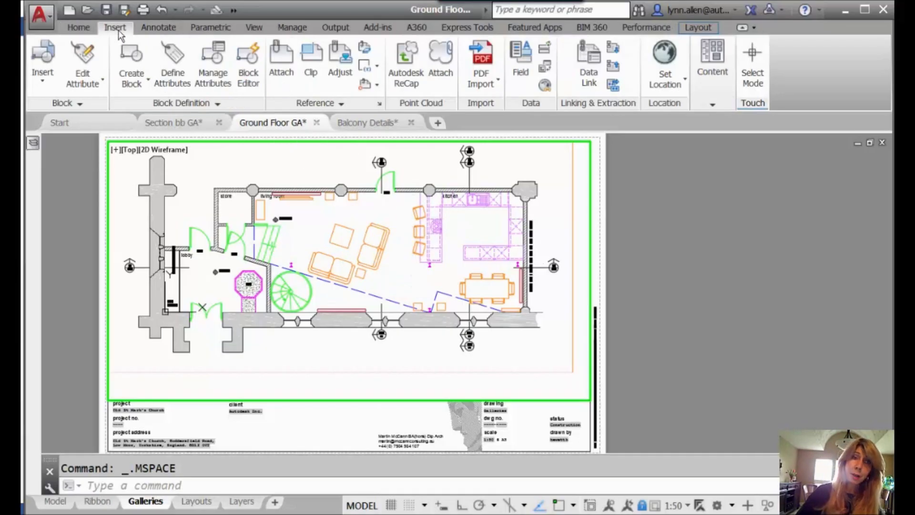
{"action": "left_click", "coordinate": [45, 79]}
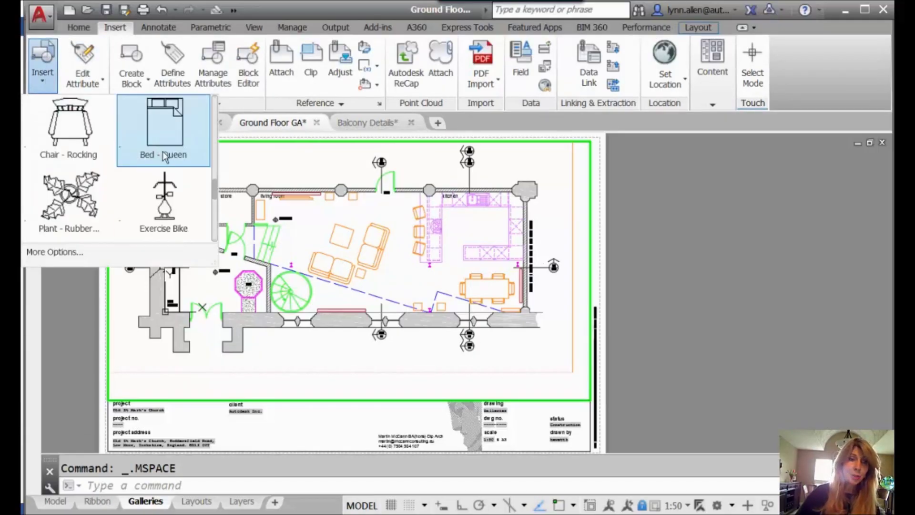
{"action": "mouse_move", "coordinate": [210, 188]}
{"action": "left_mouse_down"}
{"action": "mouse_move", "coordinate": [209, 107]}
{"action": "mouse_move", "coordinate": [217, 198]}
{"action": "mouse_move", "coordinate": [203, 150]}
{"action": "left_mouse_up"}
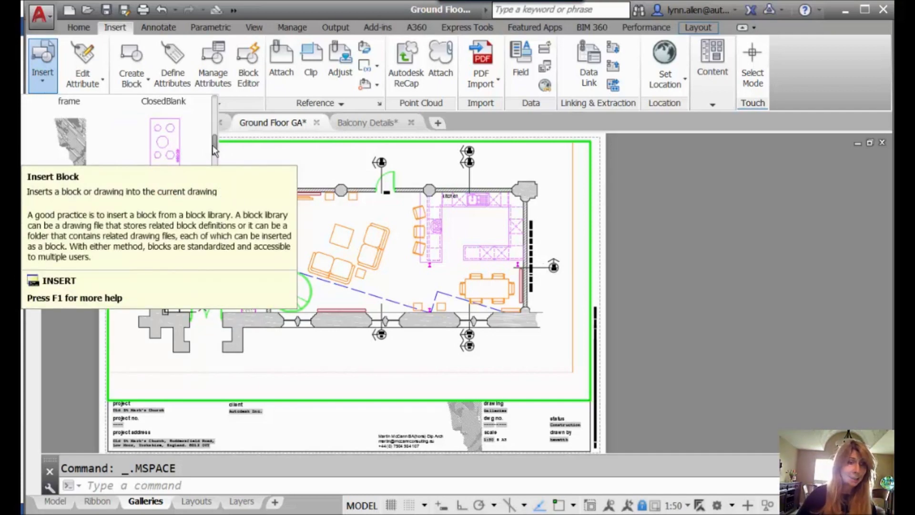
{"action": "left_click_drag", "start_coordinate": [214, 150], "coordinate": [211, 199]}
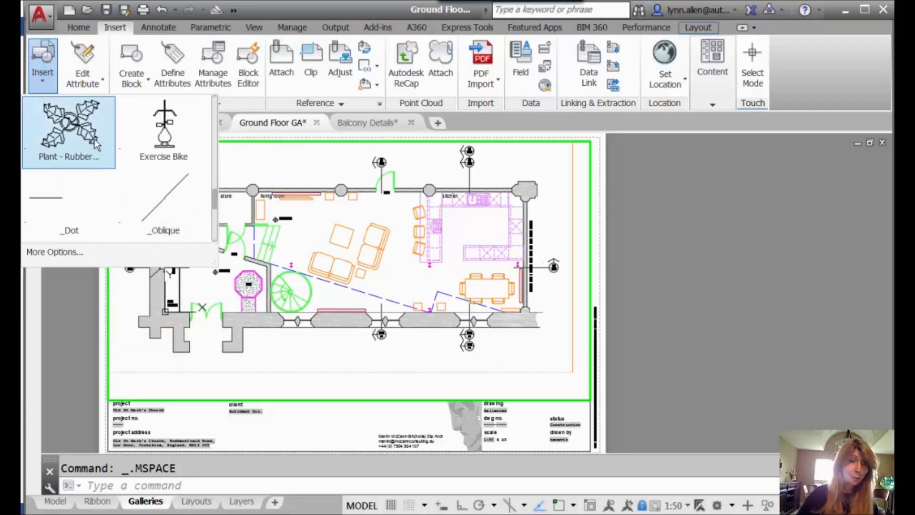
{"action": "left_click", "coordinate": [71, 134]}
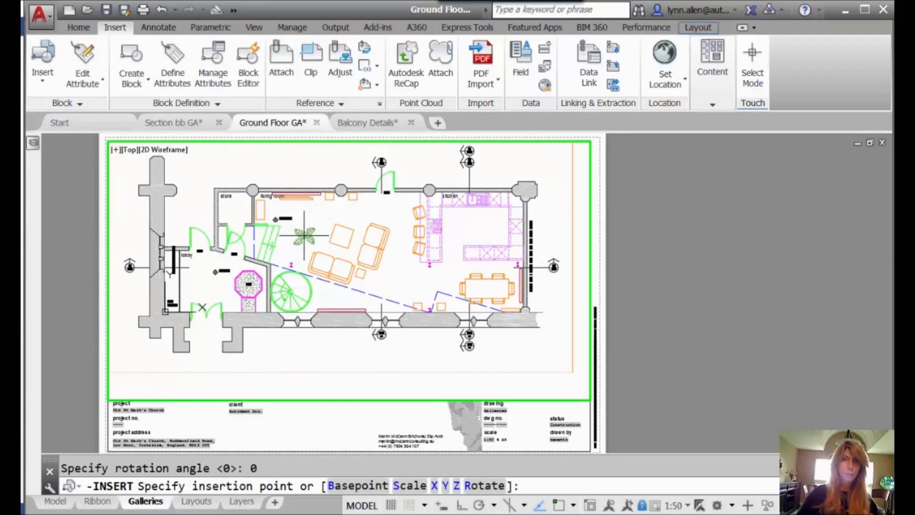
{"action": "left_click", "coordinate": [306, 233]}
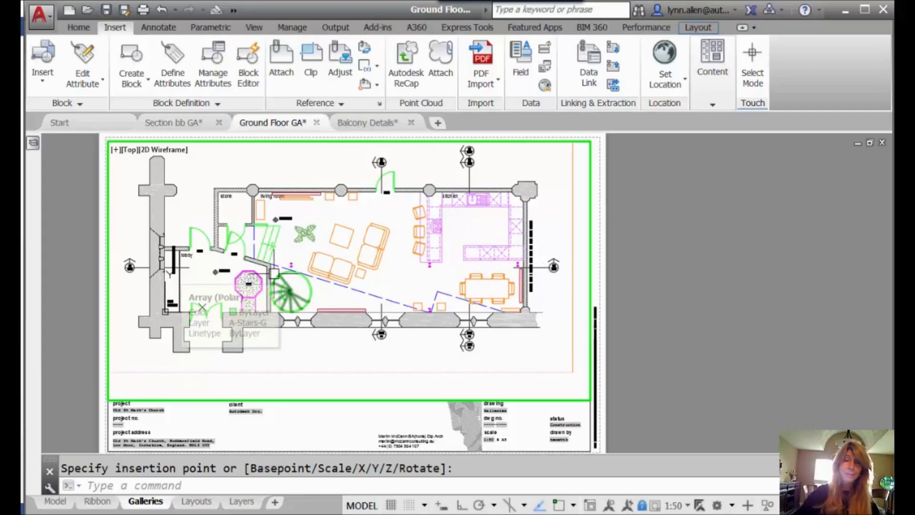
- Insert a second Plant - Rubber block at scale 0.5 near the dining table
{"action": "left_click", "coordinate": [49, 81]}
{"action": "scroll", "coordinate": [79, 191], "scroll_direction": "up", "scroll_amount": 1}
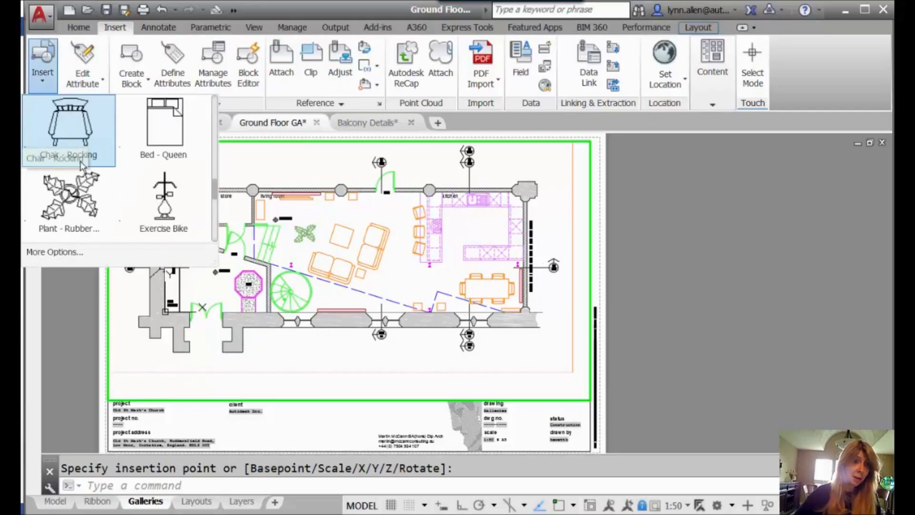
{"action": "left_click", "coordinate": [76, 200]}
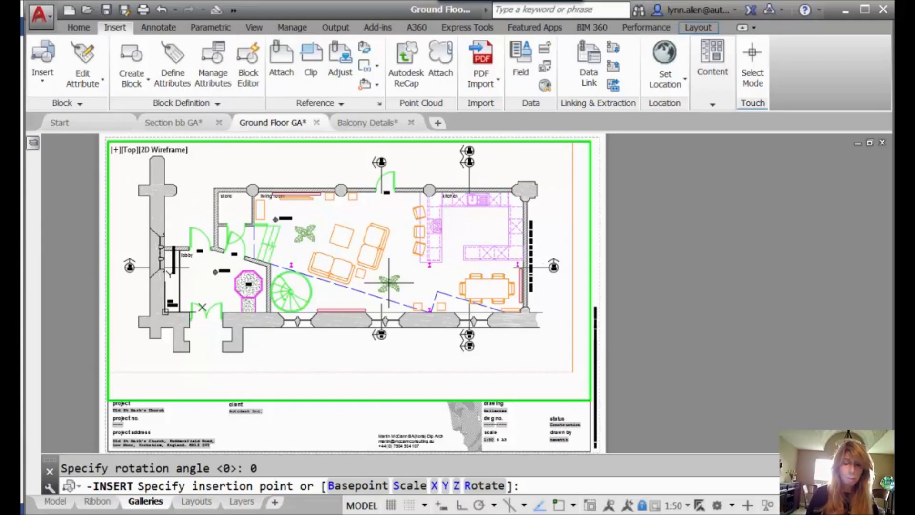
{"action": "type", "text": "s"}
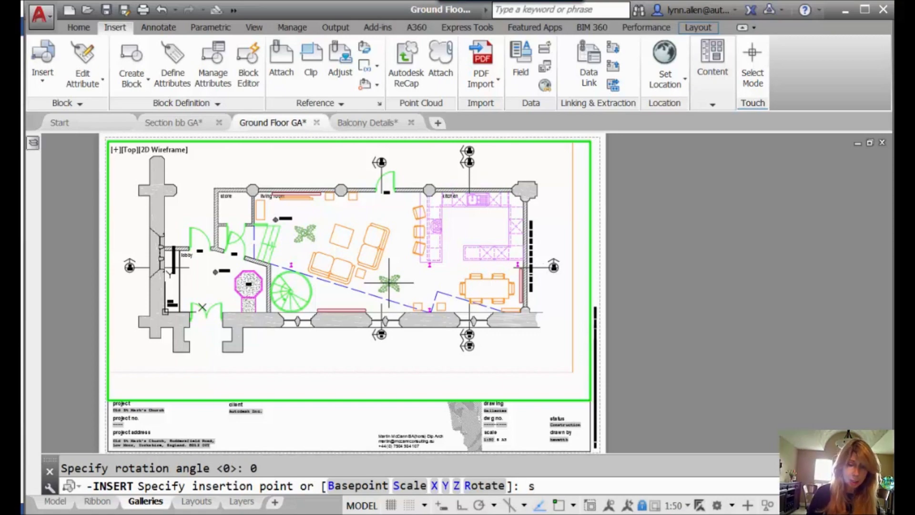
{"action": "key", "text": "Return"}
{"action": "type", "text": ".5"}
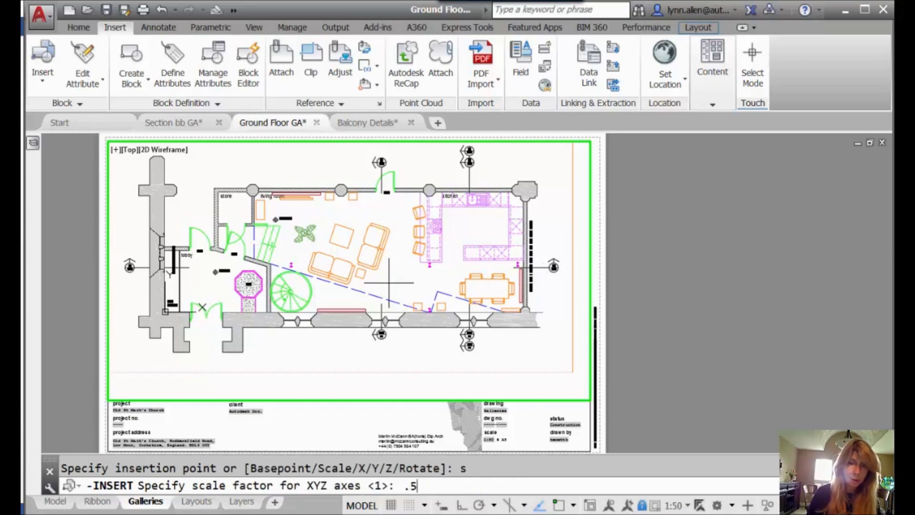
{"action": "key", "text": "Return"}
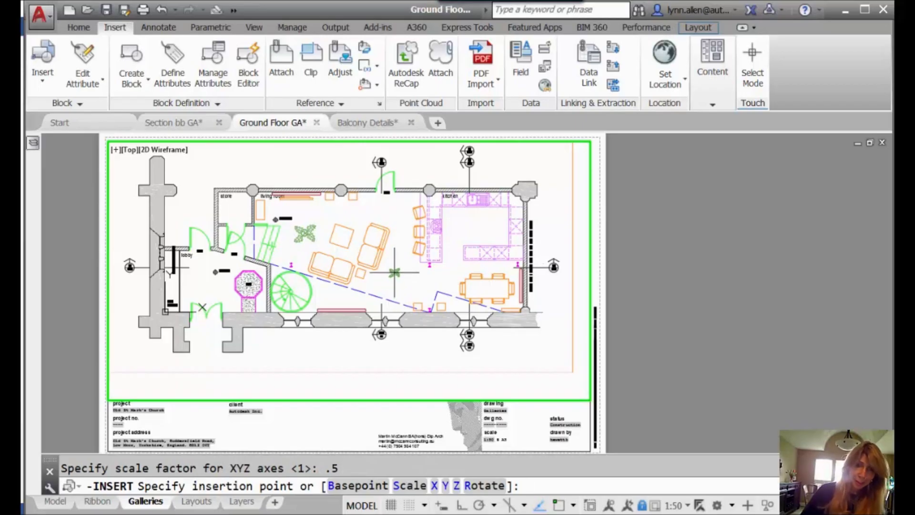
{"action": "left_click", "coordinate": [395, 271]}
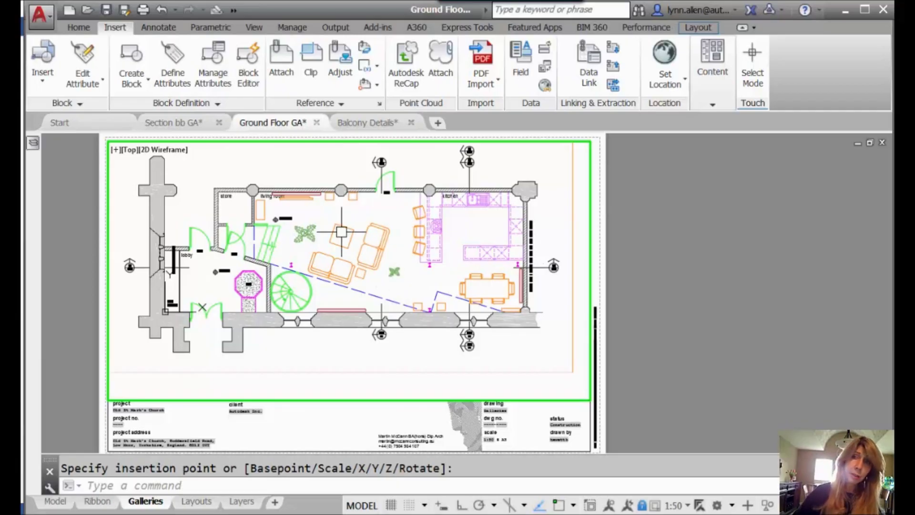
{"action": "left_click", "coordinate": [47, 84]}
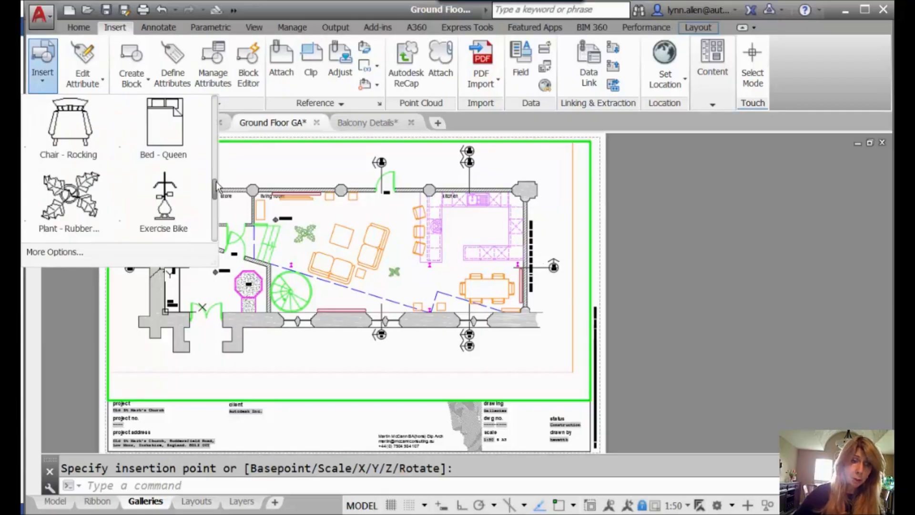
{"action": "left_click_drag", "start_coordinate": [215, 189], "coordinate": [224, 236]}
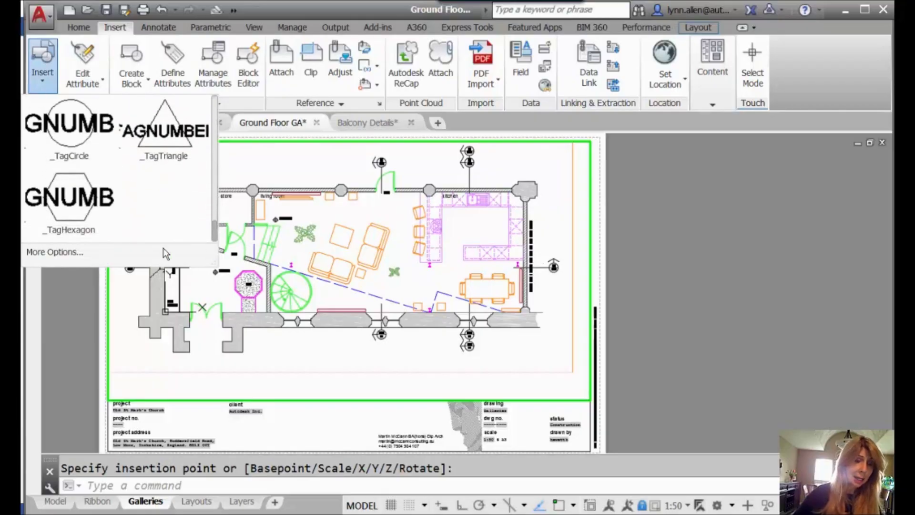
{"action": "left_click", "coordinate": [84, 253]}
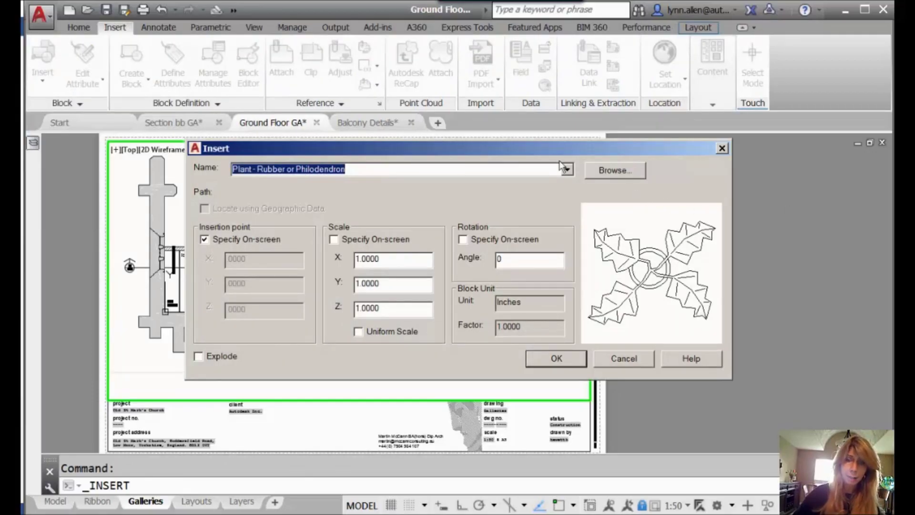
{"action": "left_click", "coordinate": [568, 170]}
{"action": "left_click", "coordinate": [569, 169]}
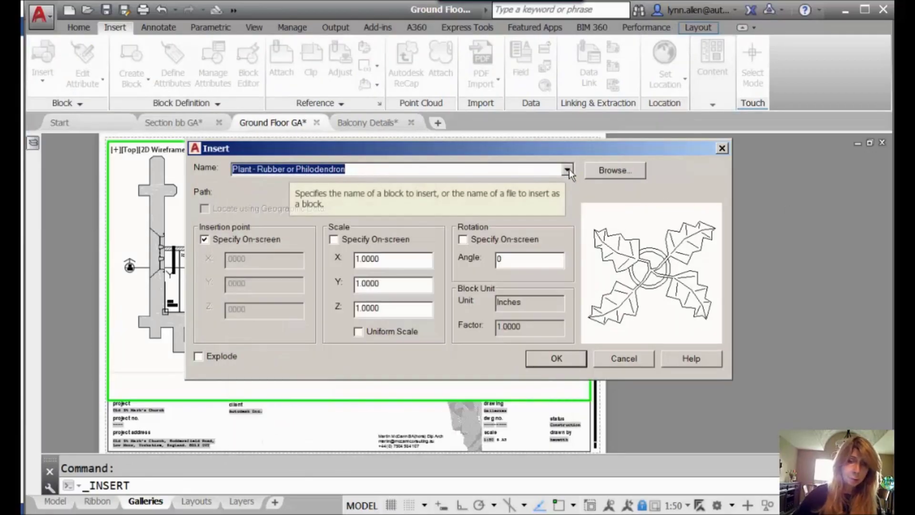
{"action": "left_click", "coordinate": [722, 148]}
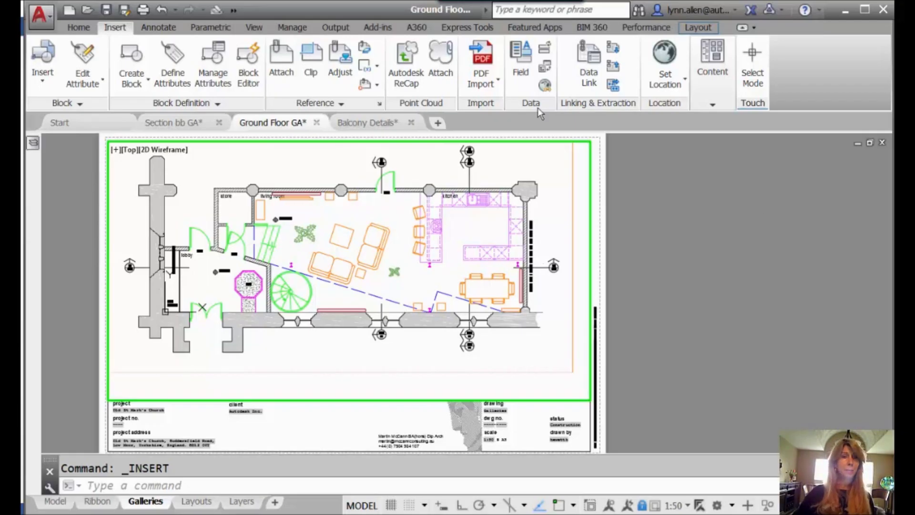
{"action": "left_click", "coordinate": [165, 29]}
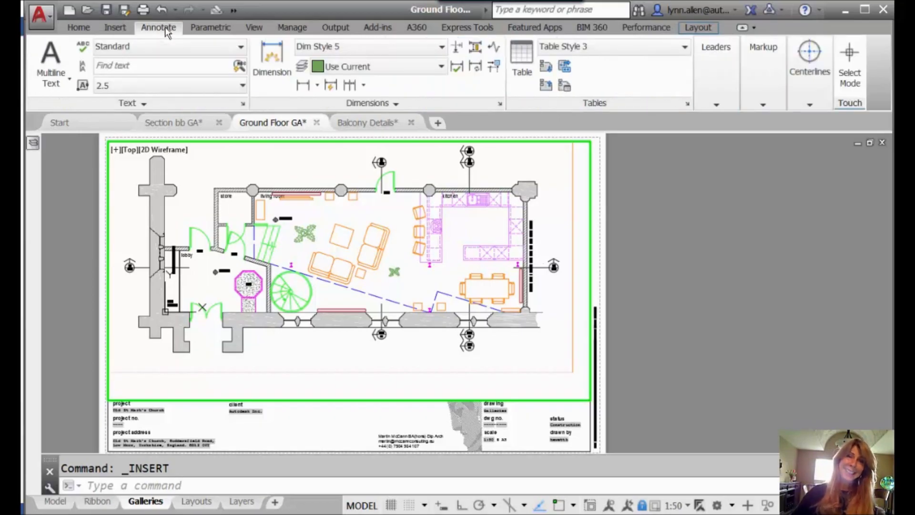
- Preview the Dim Style and Table Style galleries on the Annotate tab
{"action": "left_click", "coordinate": [443, 47]}
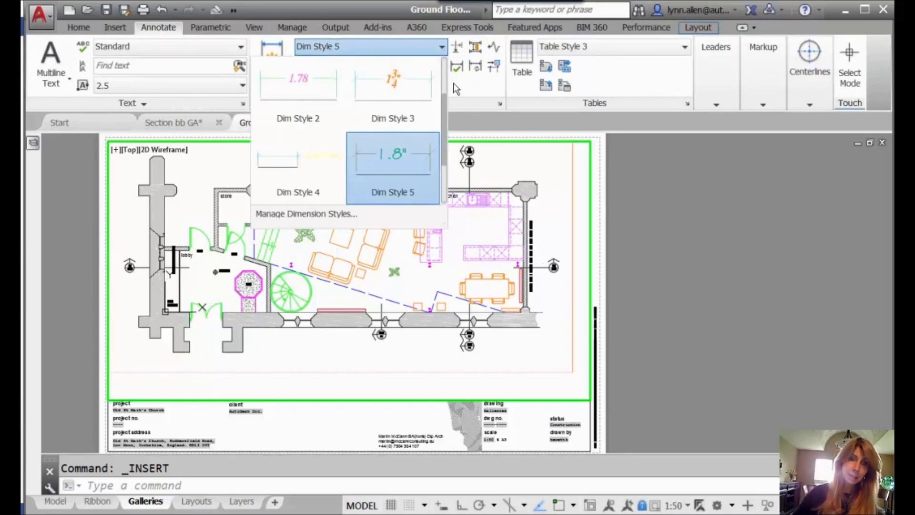
{"action": "left_click_drag", "start_coordinate": [445, 114], "coordinate": [441, 148]}
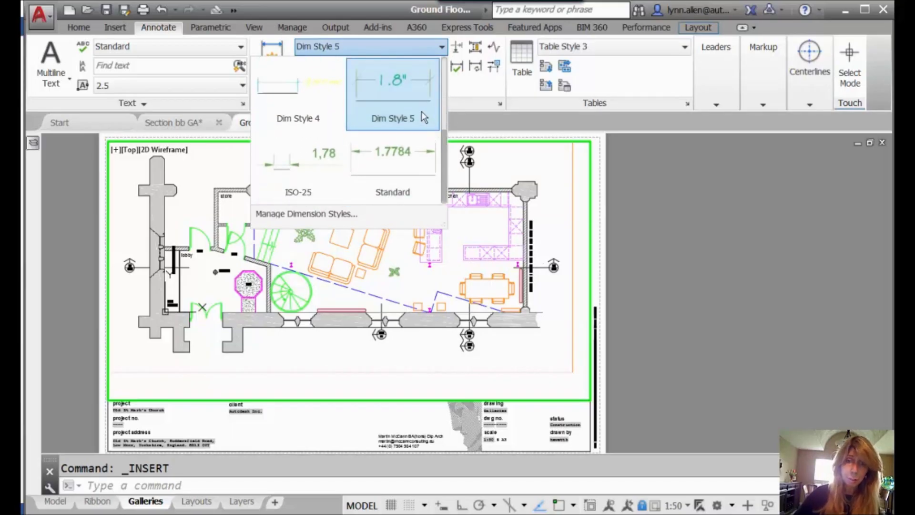
{"action": "left_click", "coordinate": [686, 50]}
{"action": "left_click", "coordinate": [686, 50]}
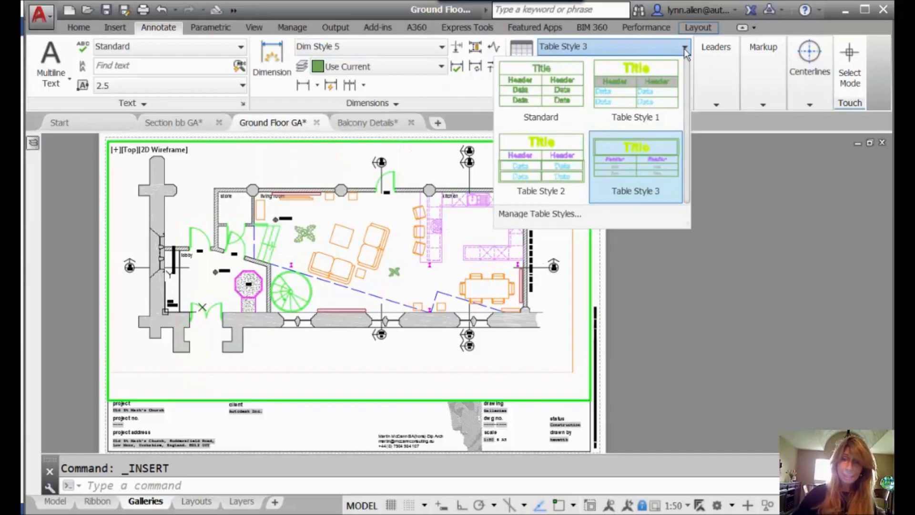
{"action": "left_click", "coordinate": [744, 185]}
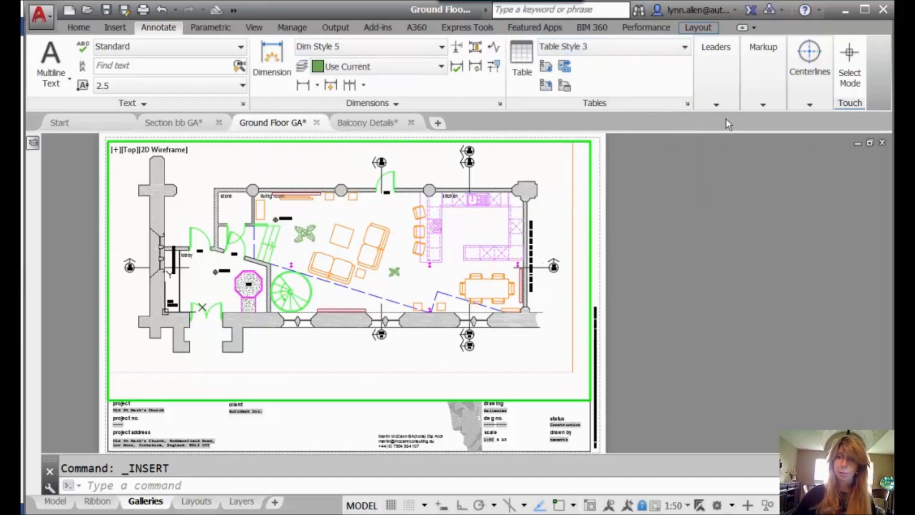
- Preview the ML Style gallery, then cancel the pending block insertion
{"action": "left_click", "coordinate": [717, 106]}
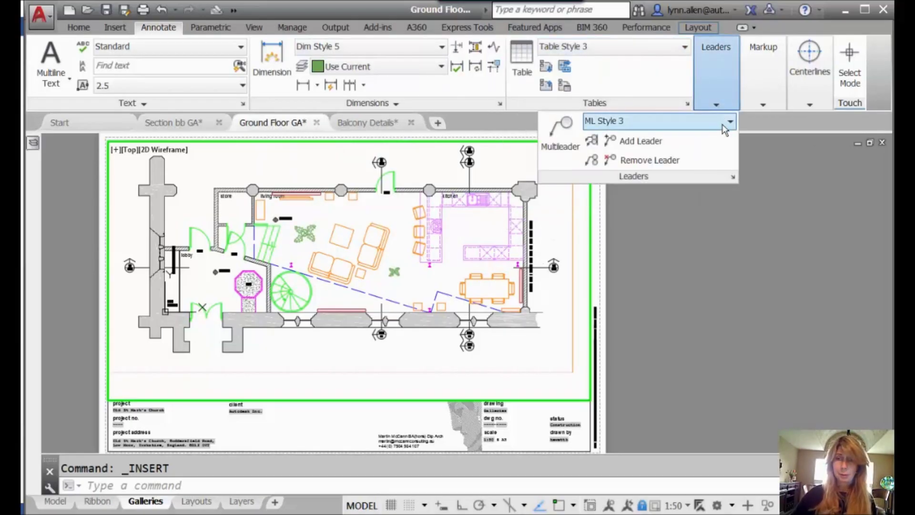
{"action": "left_click", "coordinate": [726, 122]}
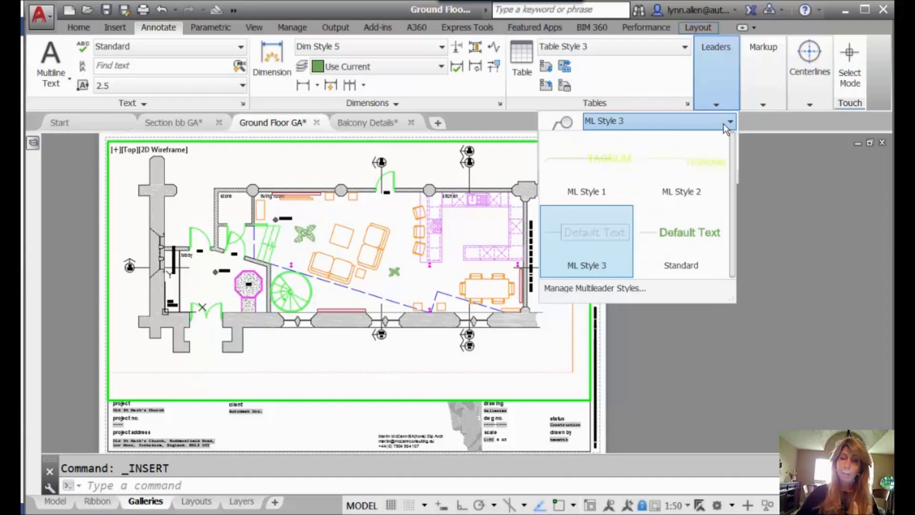
{"action": "left_click", "coordinate": [813, 354]}
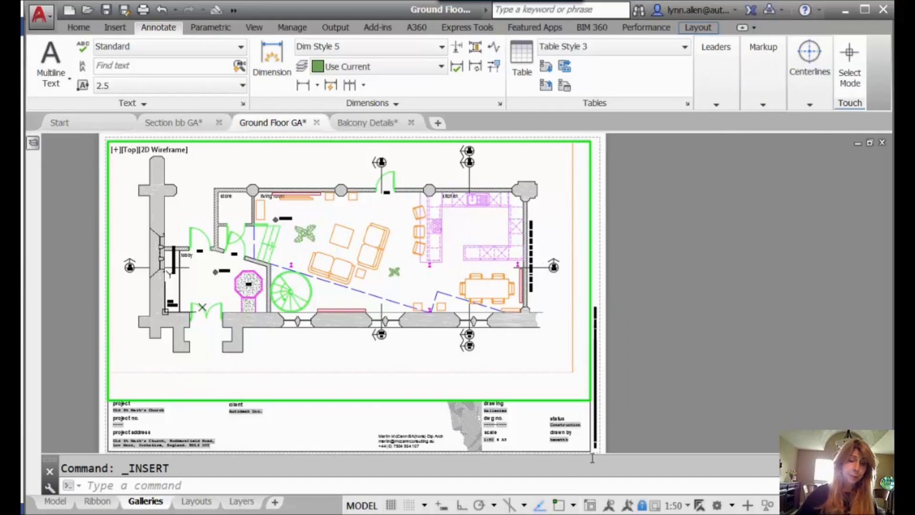
{"action": "key", "text": "Escape"}
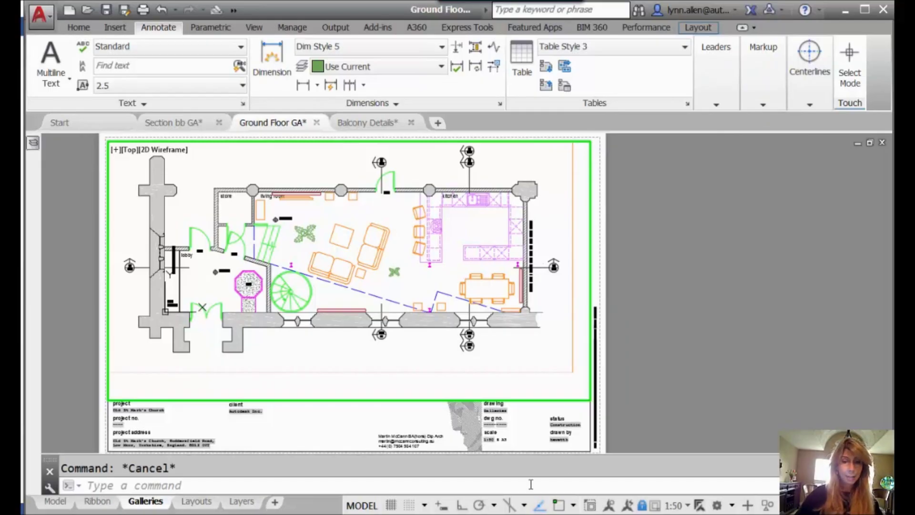
- Set the GALLERYVIEW system variable from 1 to 0 at the command line
{"action": "left_click", "coordinate": [531, 485]}
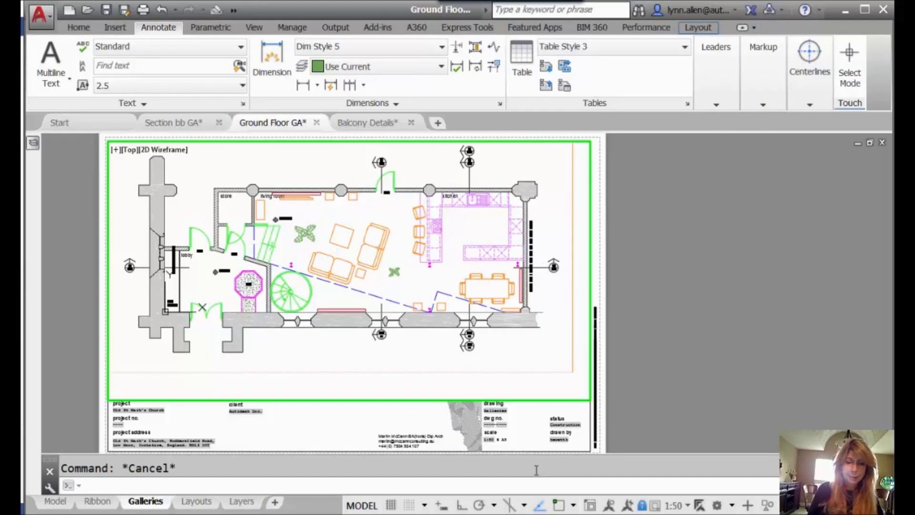
{"action": "type", "text": "gallery"}
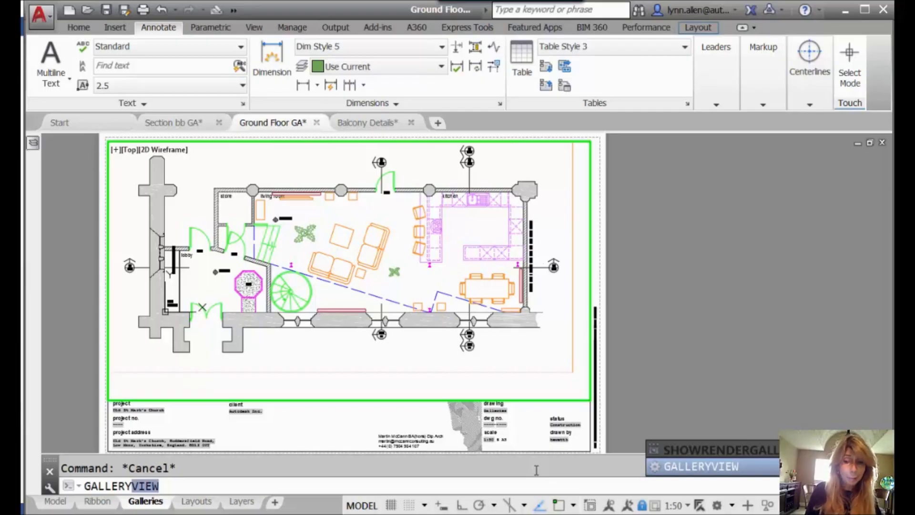
{"action": "key", "text": "Return"}
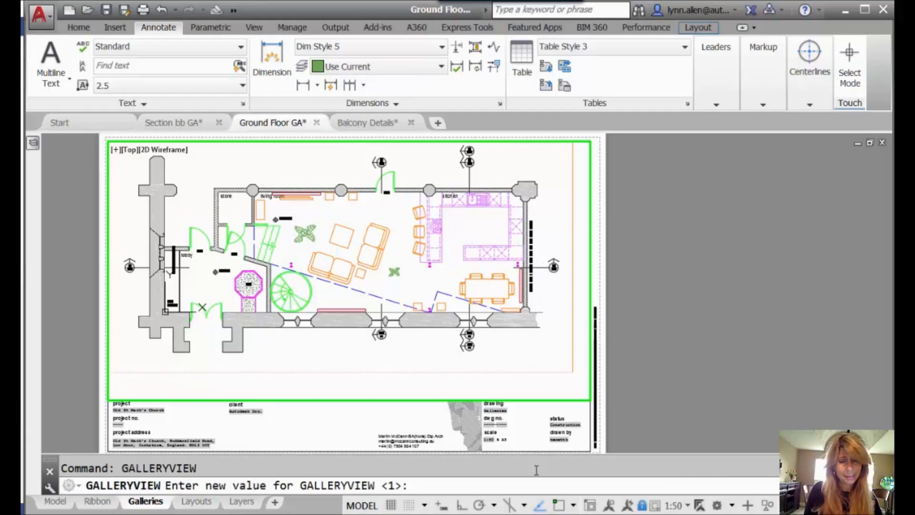
{"action": "type", "text": "0"}
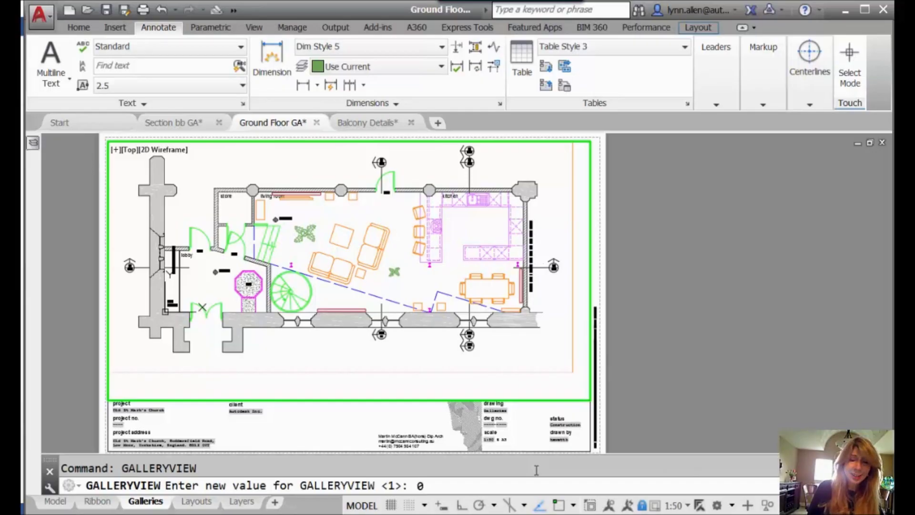
{"action": "key", "text": "Return"}
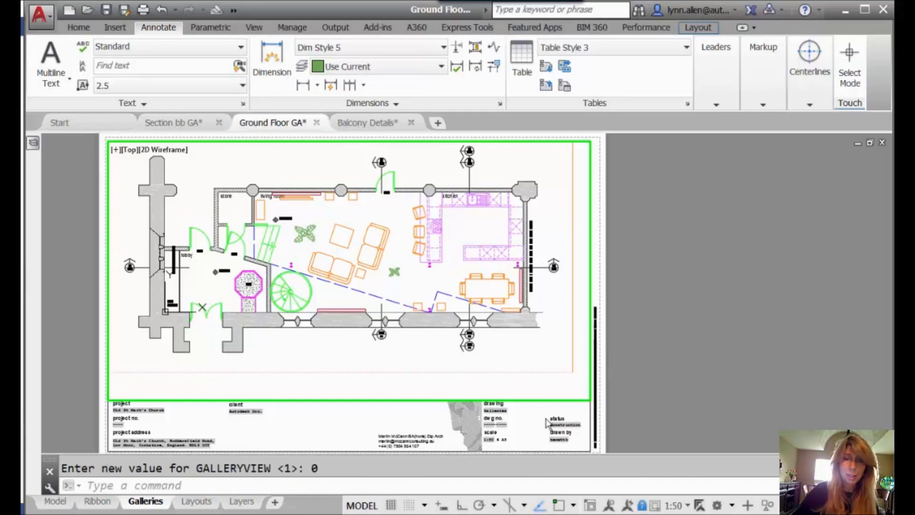
- Confirm the Dim Style and Table Style dropdowns show plain name lists, then return to Insert
{"action": "left_click", "coordinate": [443, 49]}
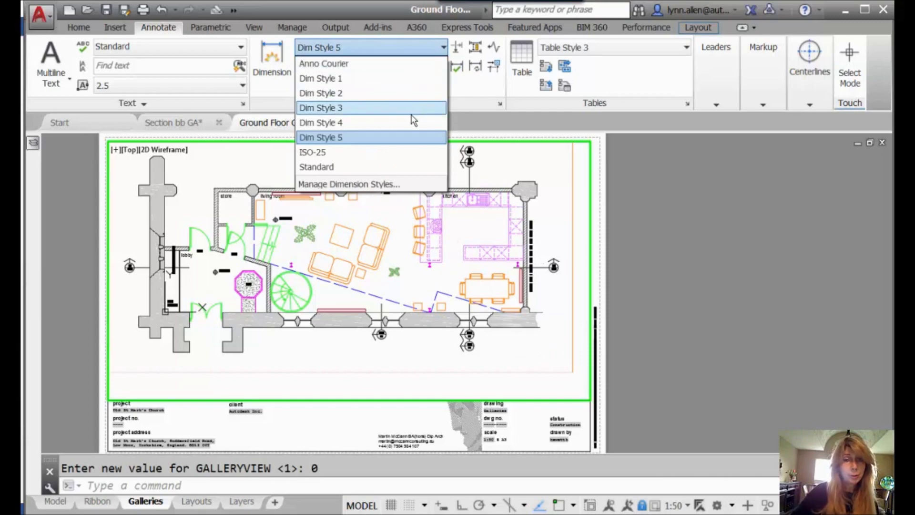
{"action": "left_click", "coordinate": [686, 48]}
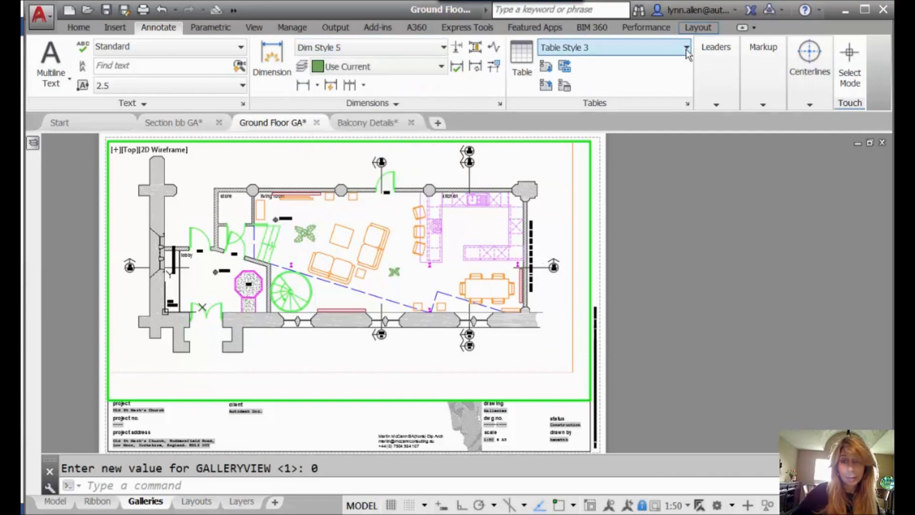
{"action": "left_click", "coordinate": [686, 49]}
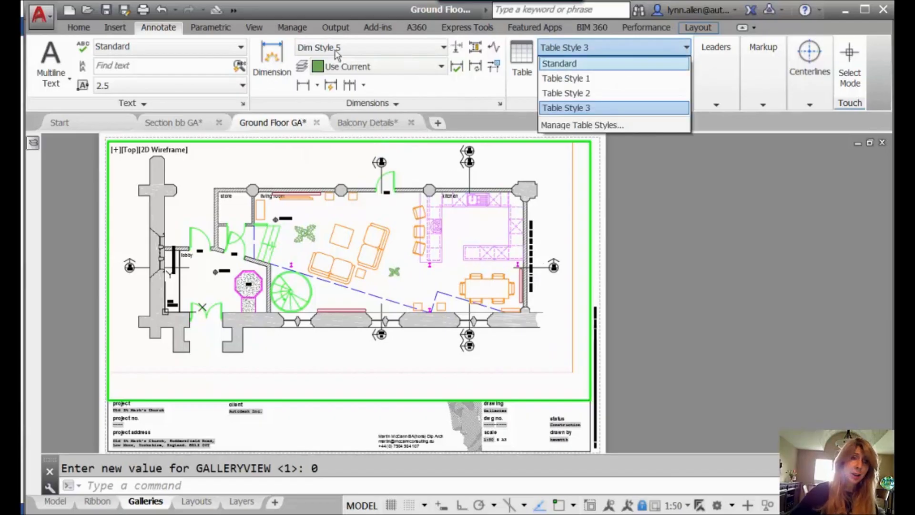
{"action": "left_click", "coordinate": [116, 31]}
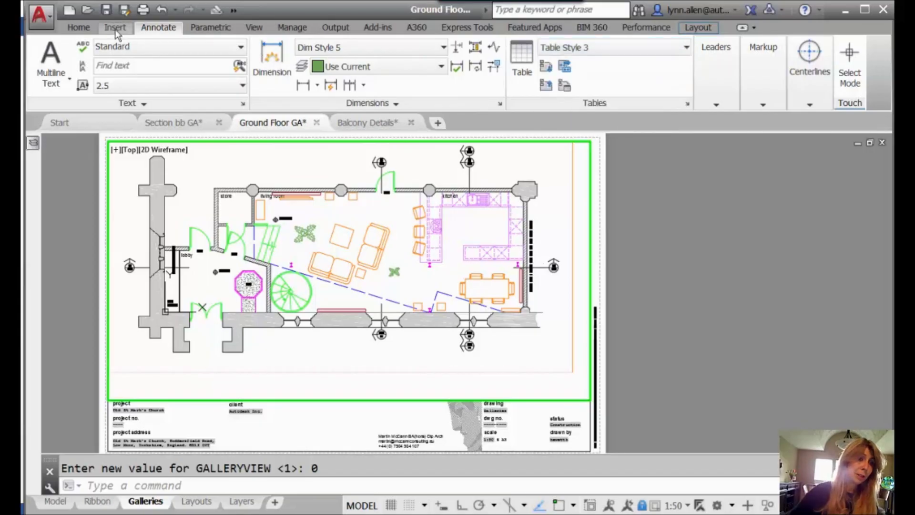
{"action": "left_click", "coordinate": [116, 30]}
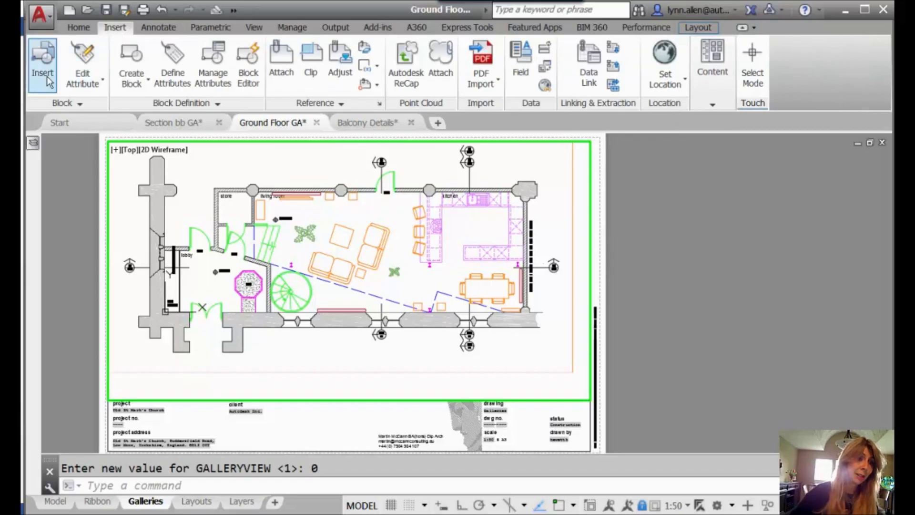